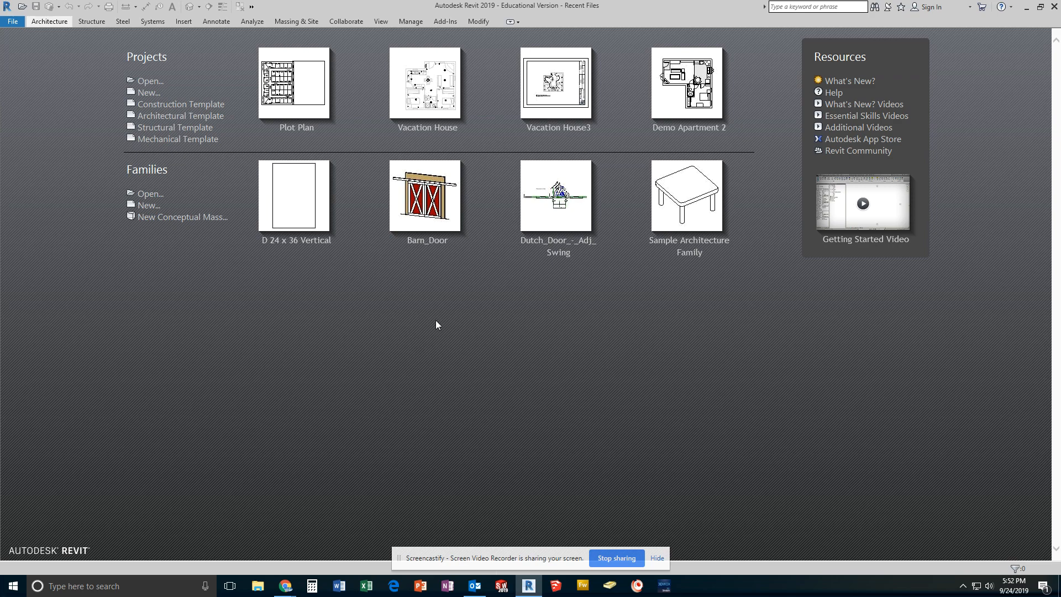
# Create a new project from the _FRMS-Template.rte template file.
pyautogui.click(148, 93)
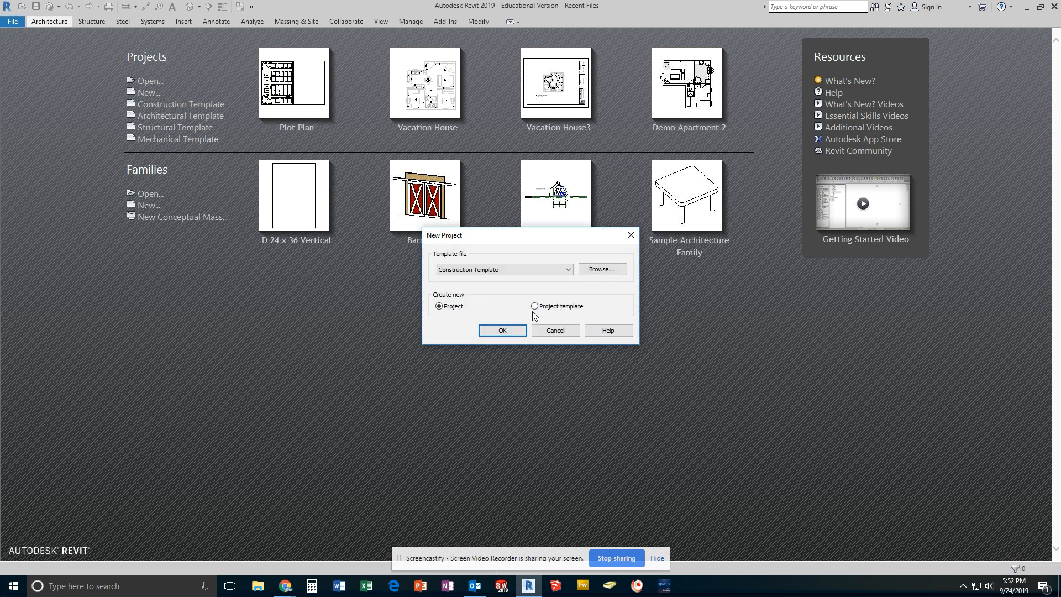
pyautogui.click(608, 271)
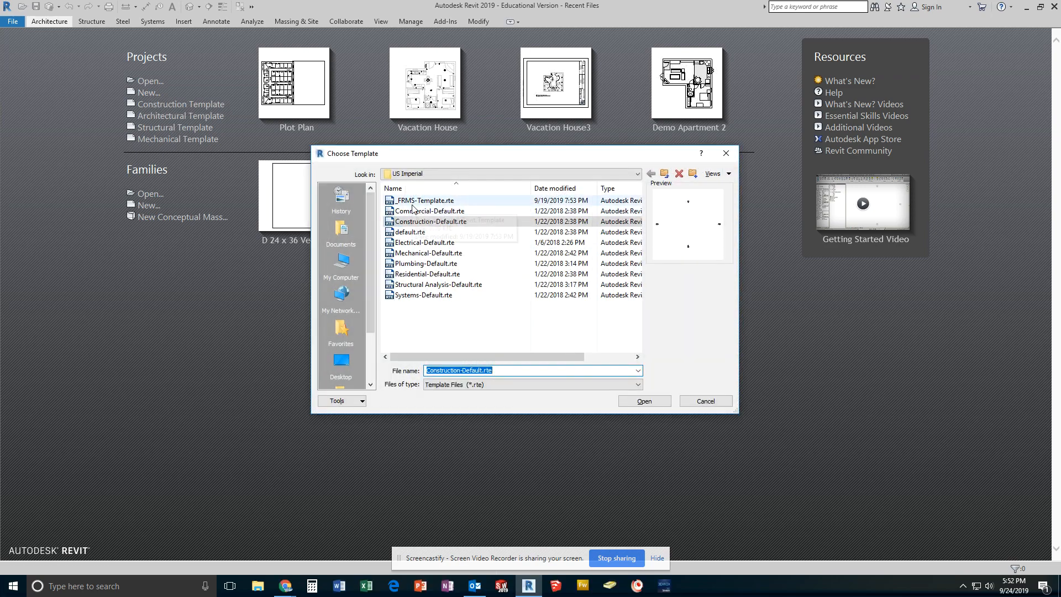
pyautogui.click(420, 201)
pyautogui.click(651, 402)
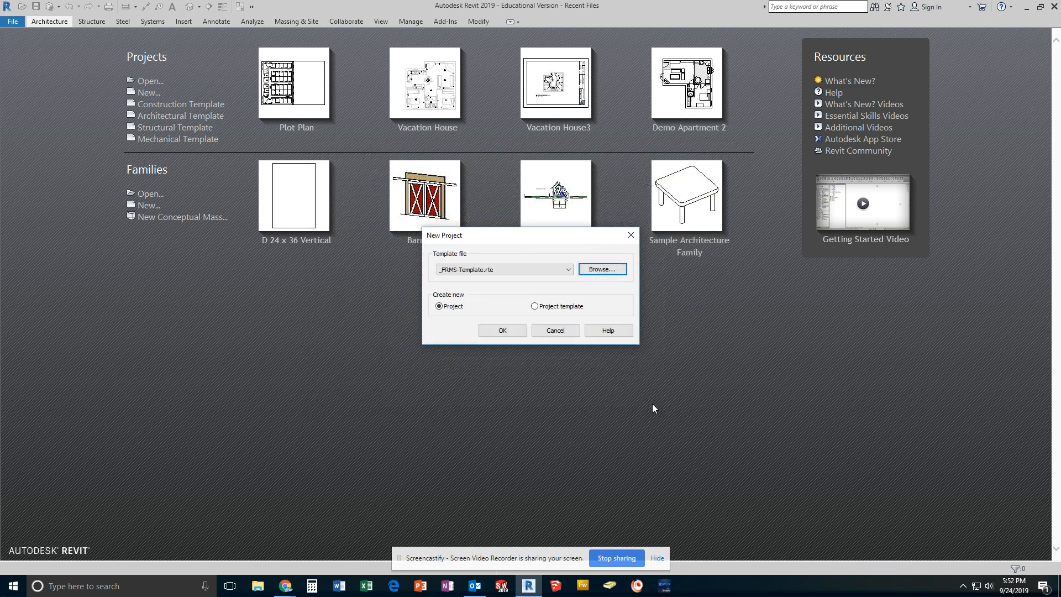
pyautogui.click(502, 330)
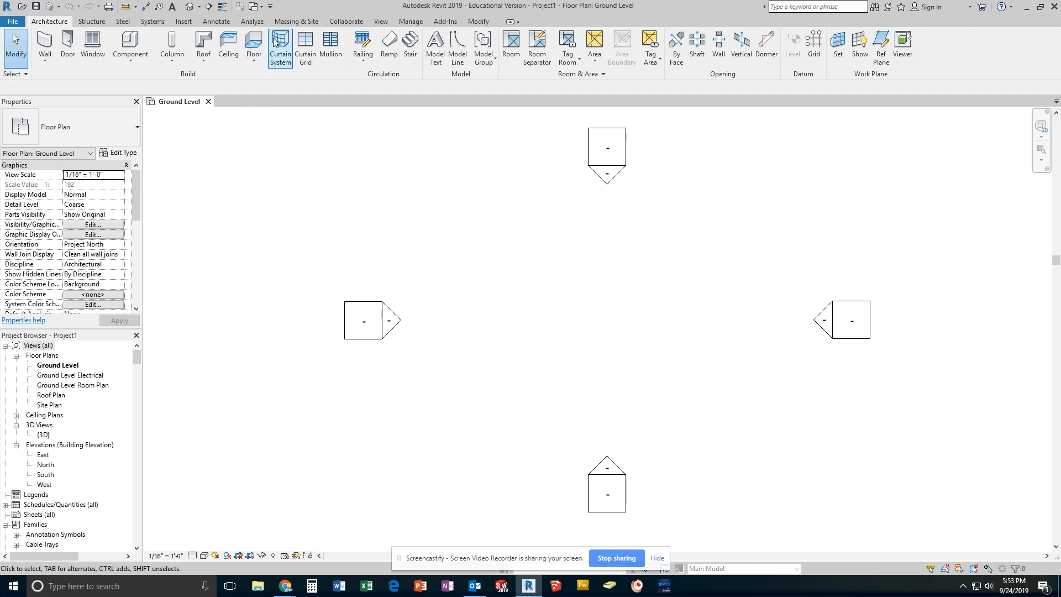
# Sketch a rectangular property line about 35' wide and 42' deep between the elevation markers on the Ground Level plan.
pyautogui.click(301, 22)
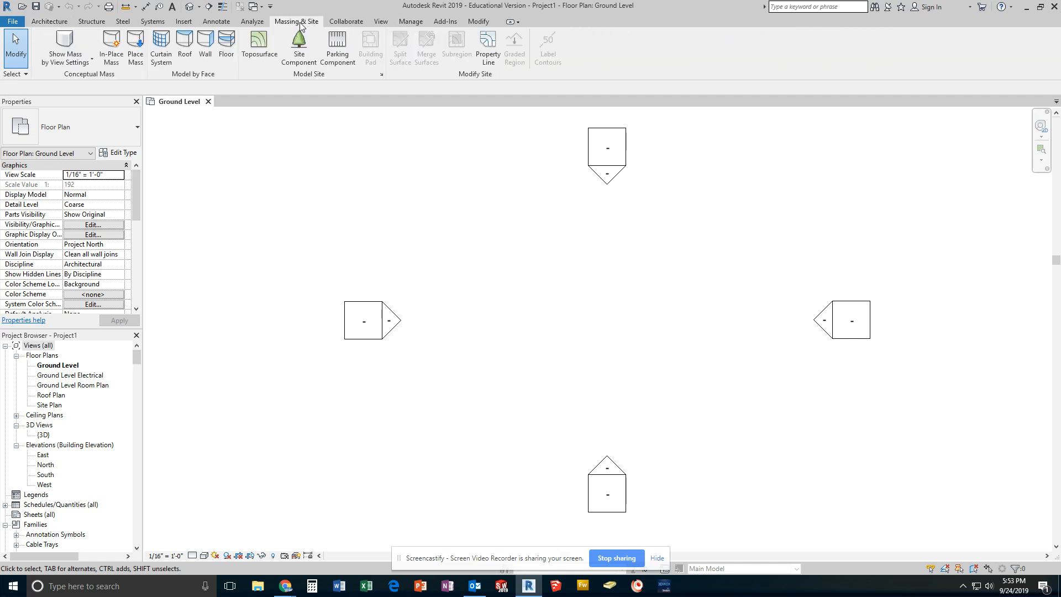
pyautogui.click(492, 44)
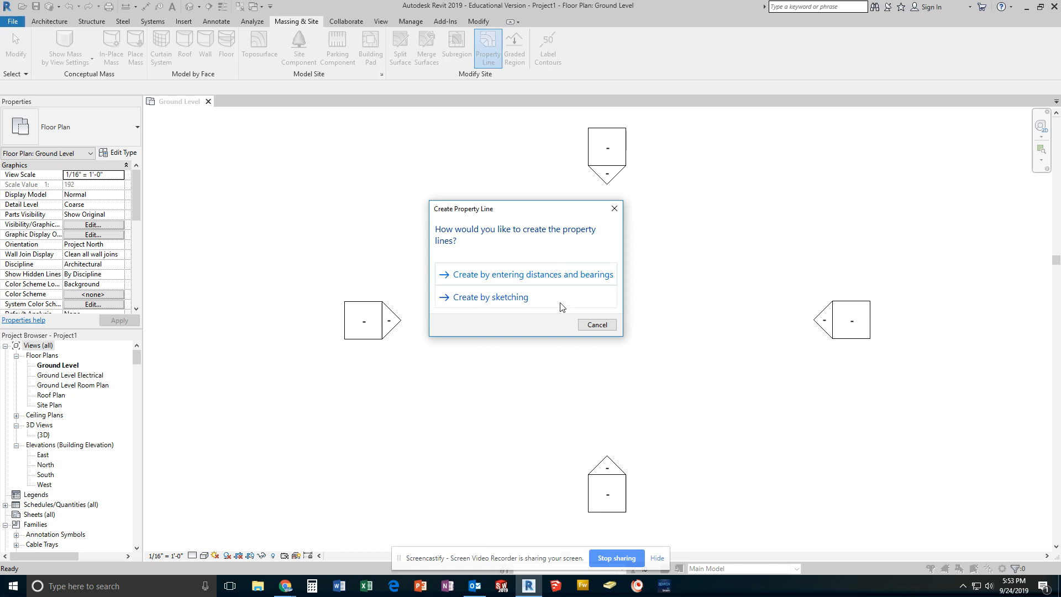
pyautogui.click(475, 299)
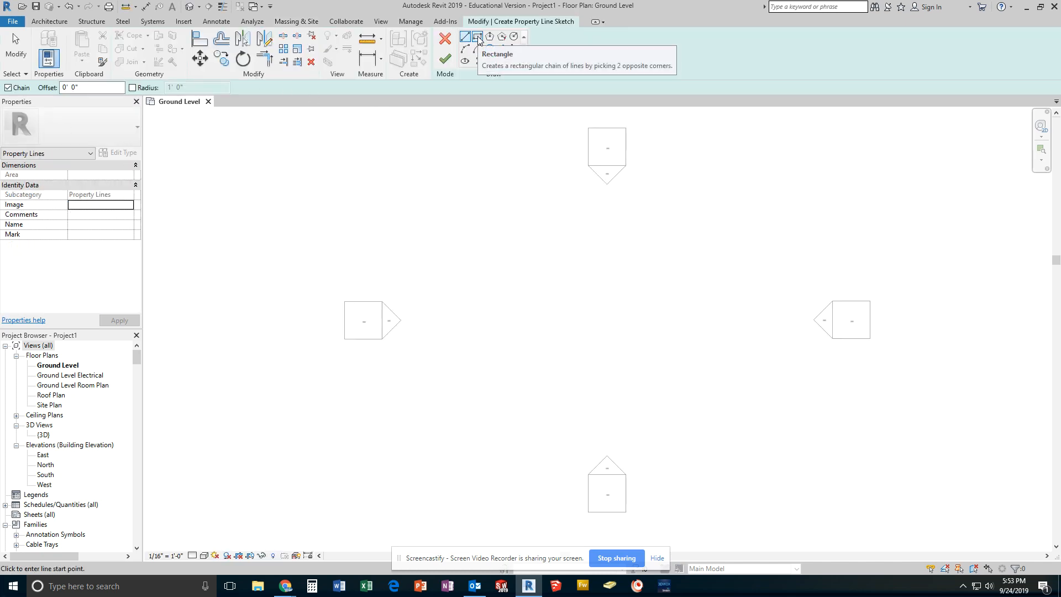
pyautogui.click(478, 38)
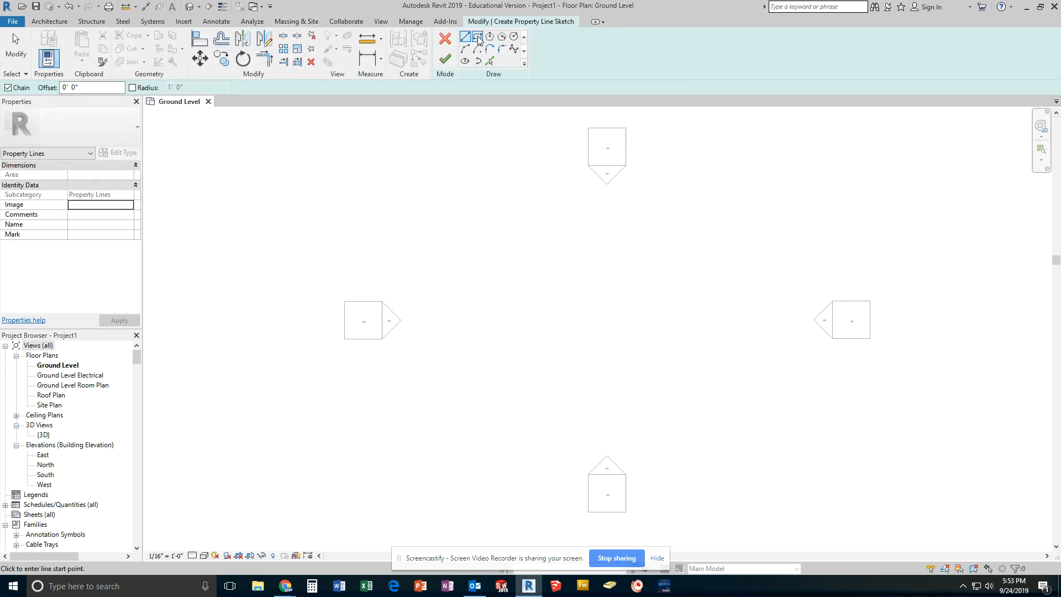
pyautogui.click(470, 397)
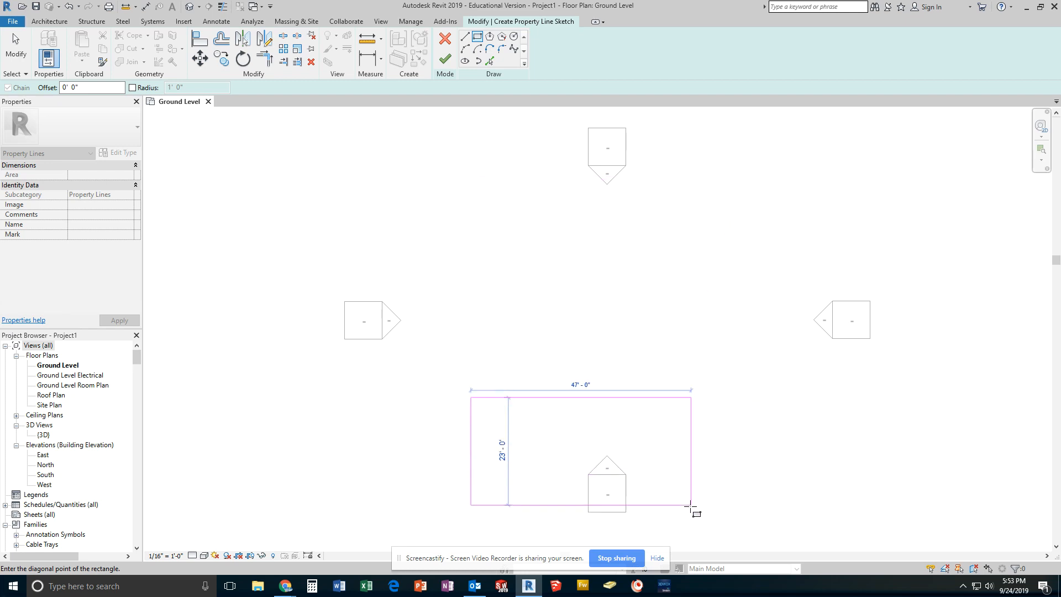
pyautogui.click(634, 200)
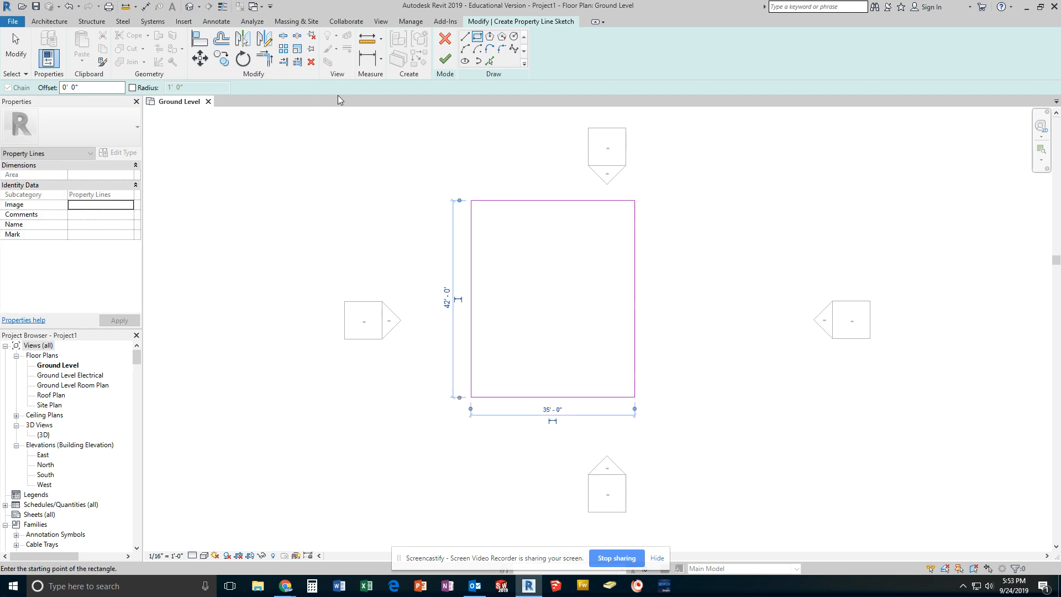
pyautogui.click(15, 49)
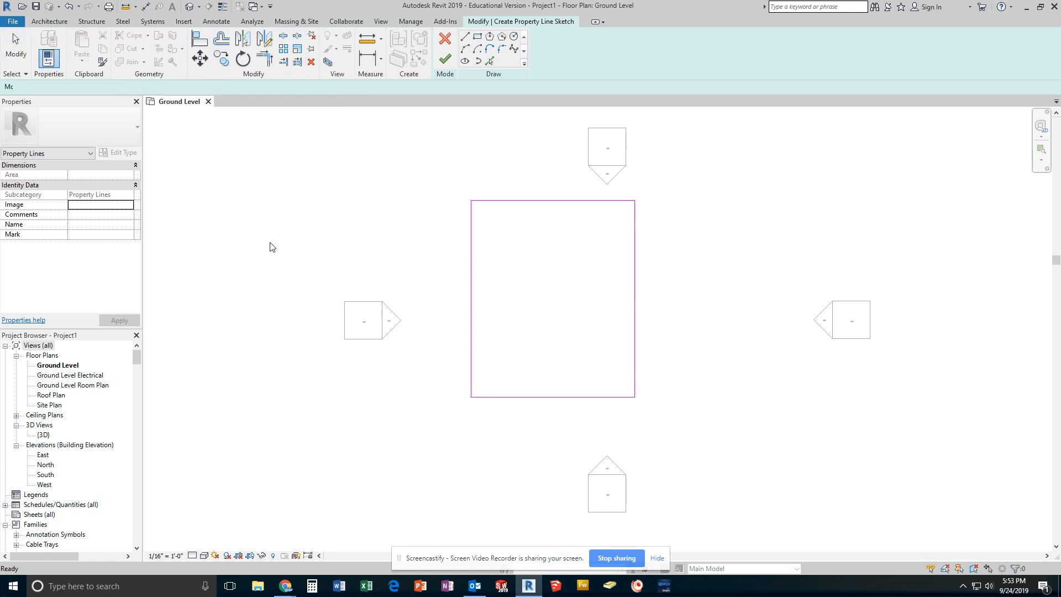
# Set the property rectangle's width to 90' by moving its west edge.
pyautogui.click(471, 332)
pyautogui.click(551, 178)
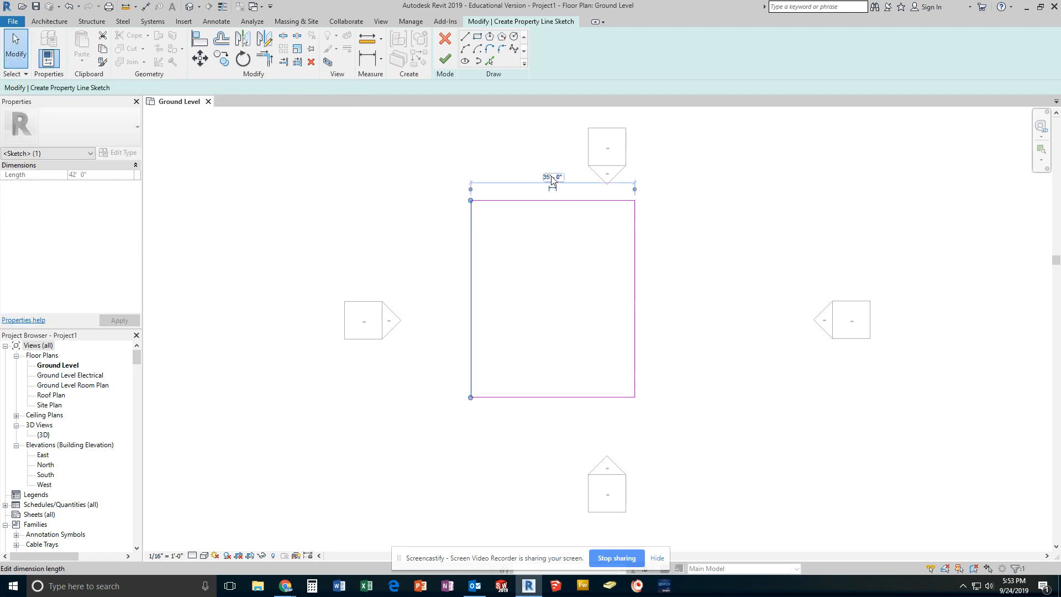
pyautogui.click(551, 178)
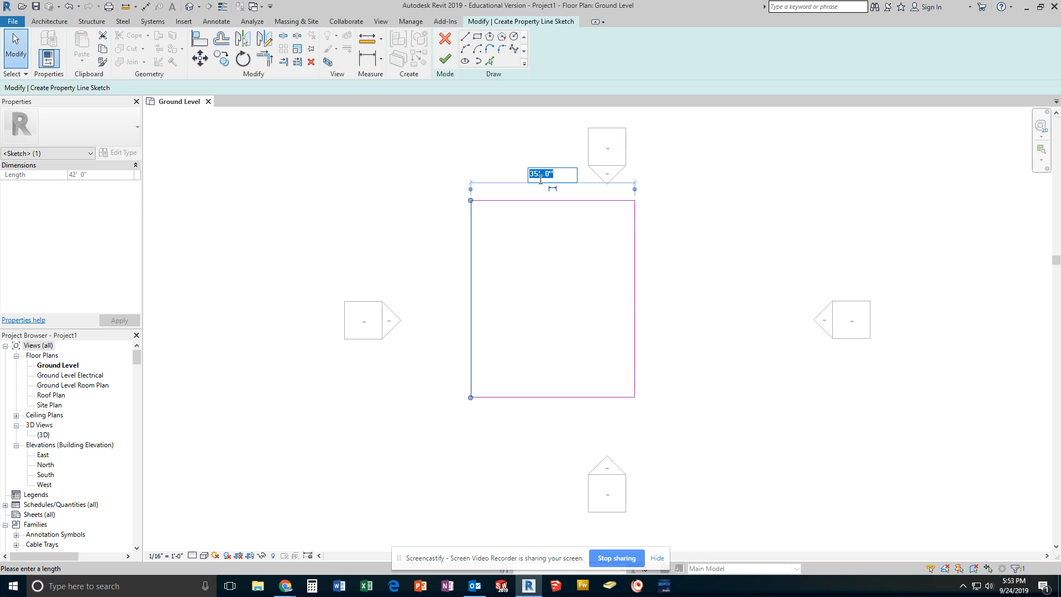
pyautogui.write('90')
pyautogui.press('Return')
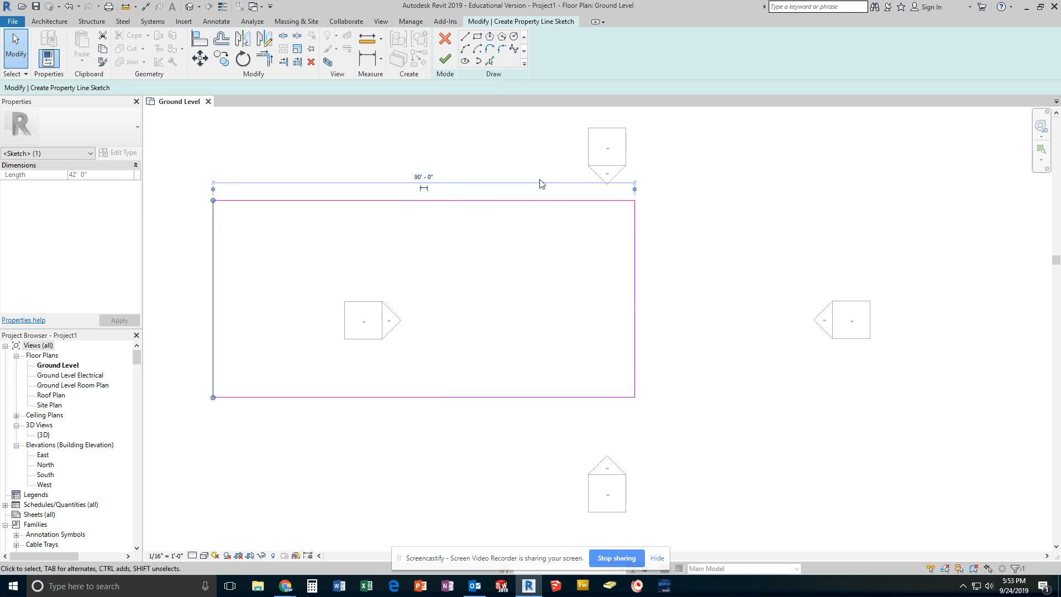
pyautogui.click(636, 292)
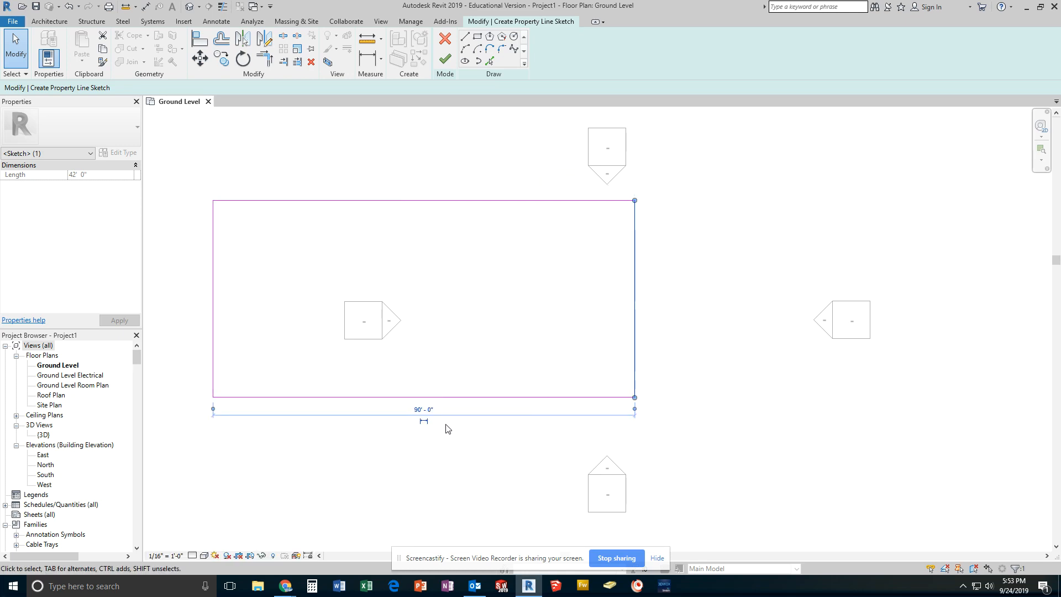
pyautogui.click(423, 409)
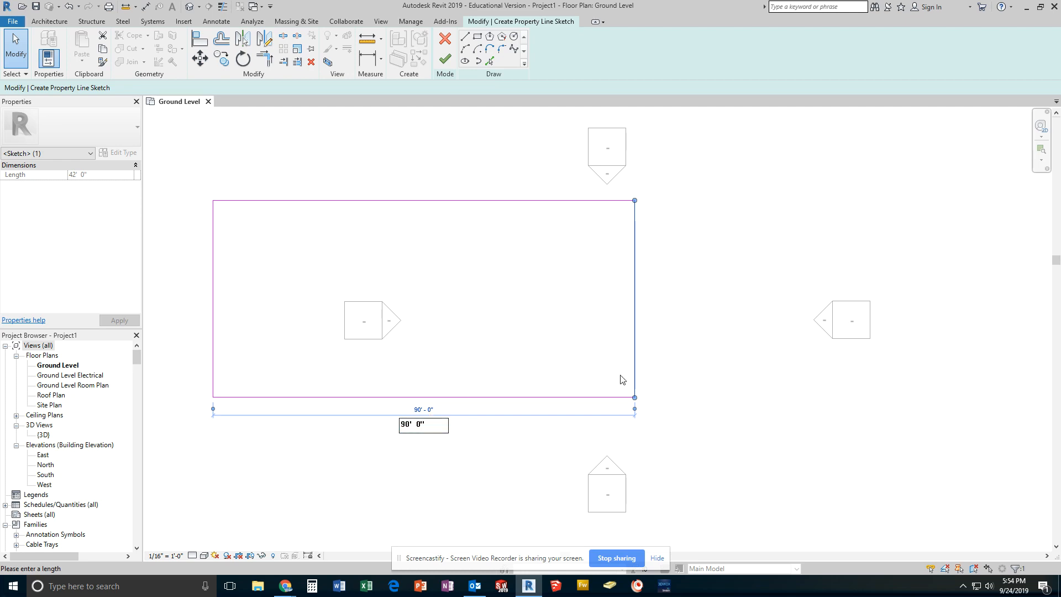
pyautogui.press('Escape')
# Set the property rectangle's depth to 120' by moving its north edge, and finish the property line sketch.
pyautogui.click(542, 201)
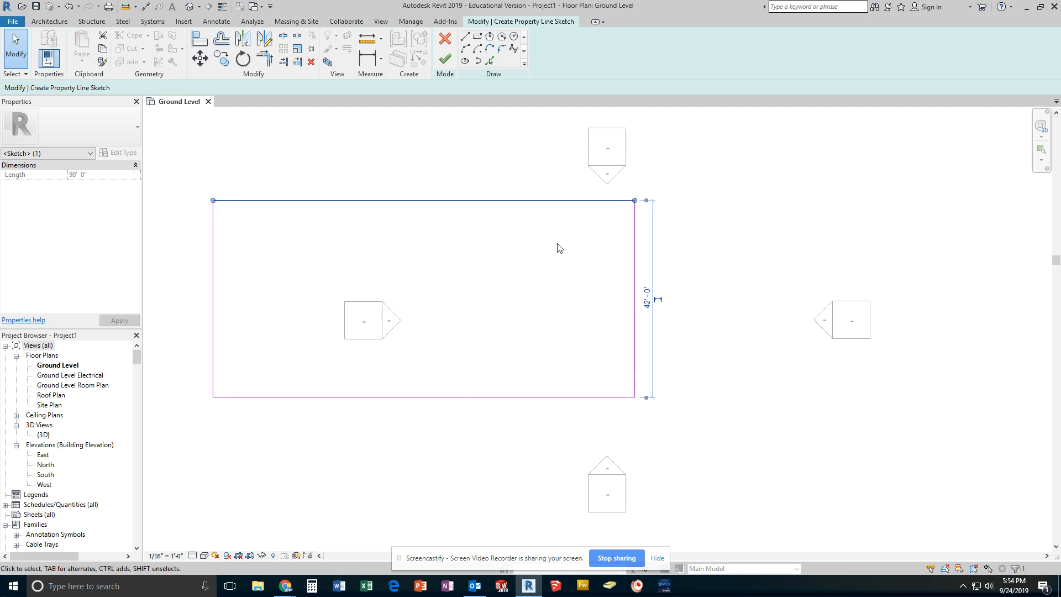
pyautogui.click(646, 301)
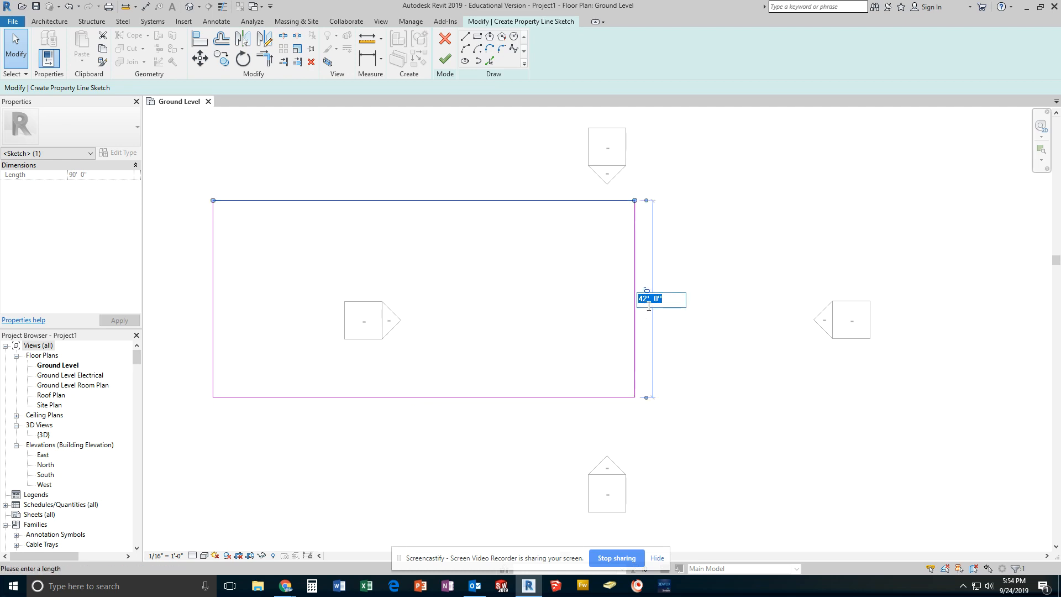
pyautogui.write('120')
pyautogui.press('Return')
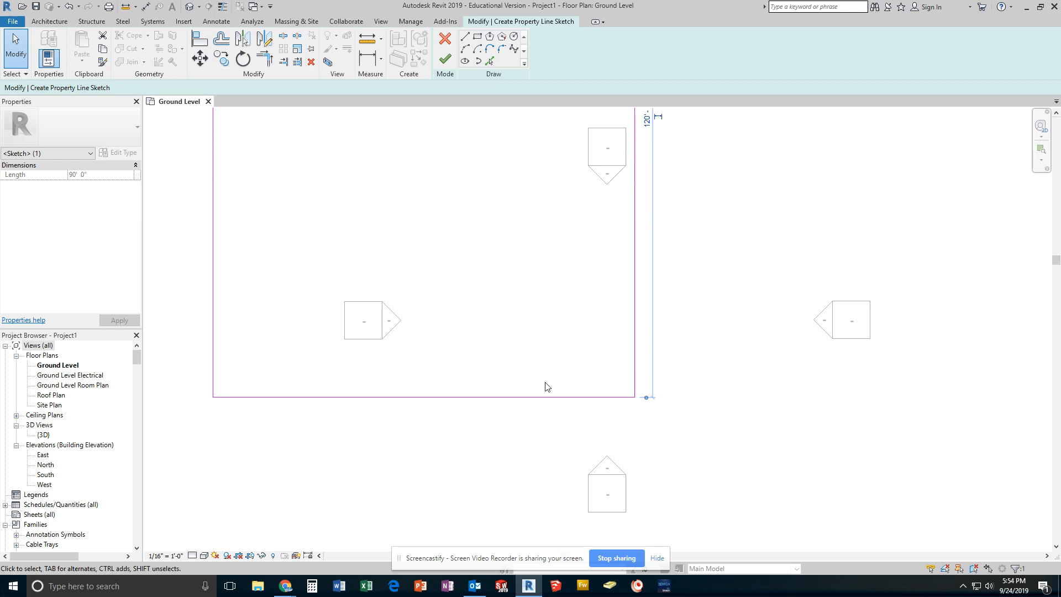
pyautogui.moveTo(544, 403)
pyautogui.mouseDown()
pyautogui.moveTo(677, 446)
pyautogui.moveTo(620, 397)
pyautogui.mouseUp()
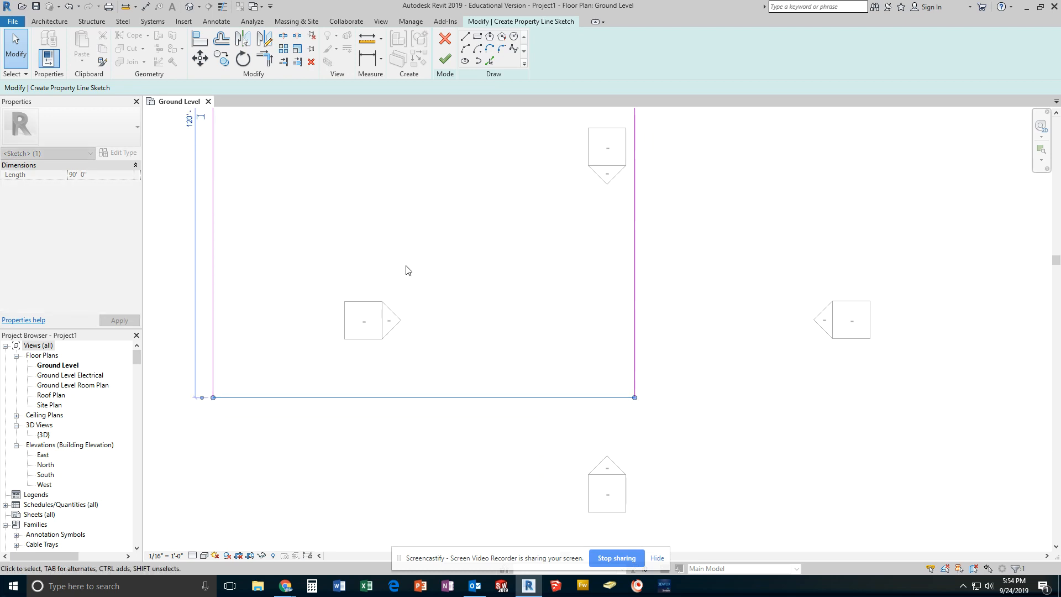
pyautogui.scroll(1, 425, 246)
pyautogui.scroll(-3, 424, 250)
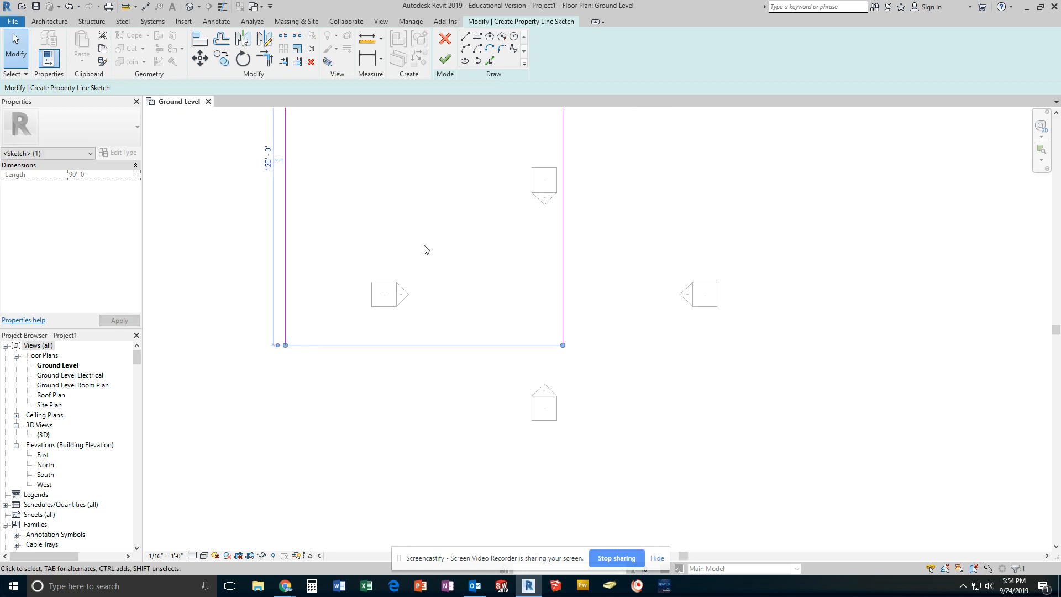
pyautogui.moveTo(390, 212); pyautogui.dragTo(412, 354, button='middle')
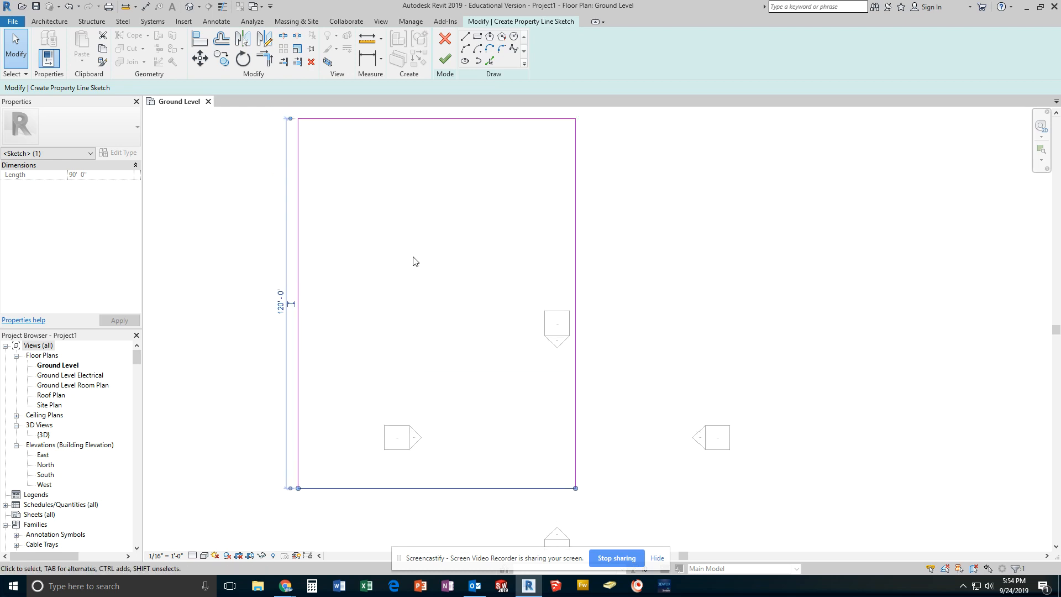
pyautogui.click(447, 59)
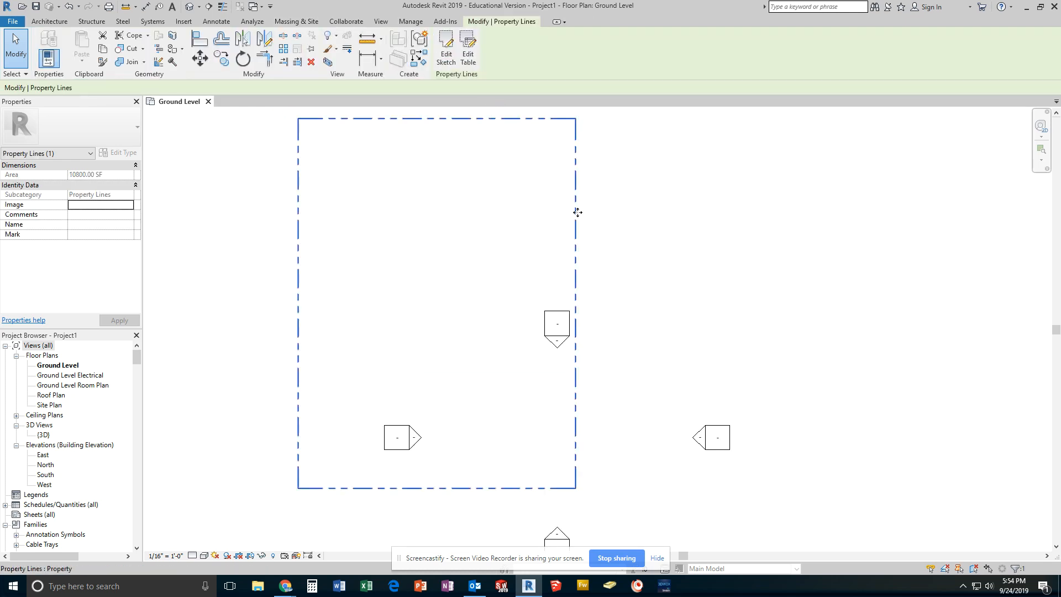
# Move the property line rectangle so that it is centred on the four elevation markers, and deselect it.
pyautogui.moveTo(575, 213)
pyautogui.mouseDown()
pyautogui.moveTo(610, 227)
pyautogui.moveTo(697, 333)
pyautogui.mouseUp()
pyautogui.moveTo(670, 360)
pyautogui.mouseDown(button='middle')
pyautogui.moveTo(654, 224)
pyautogui.moveTo(641, 249)
pyautogui.mouseUp(button='middle')
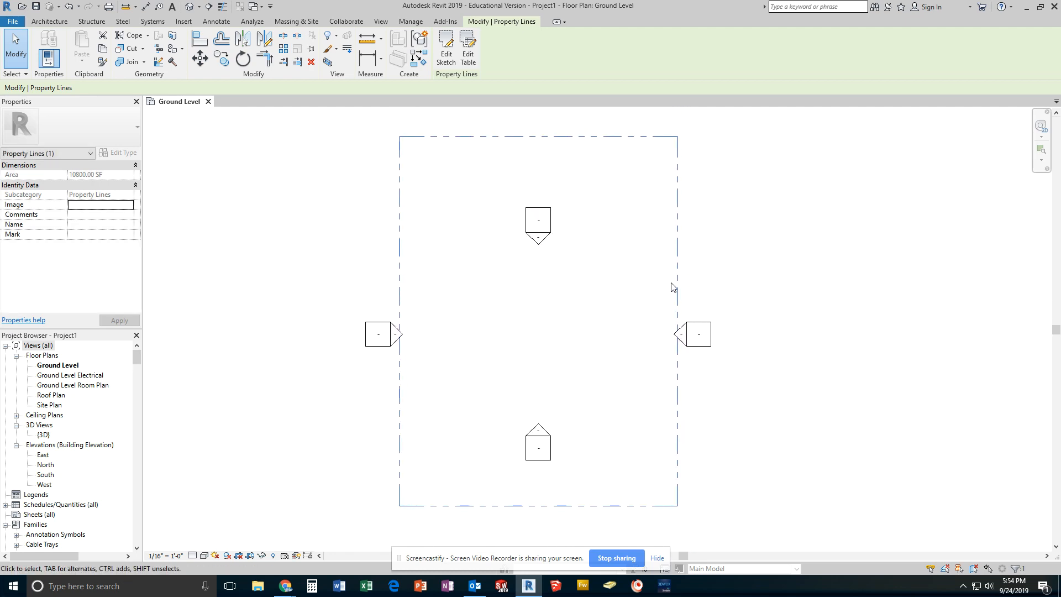
pyautogui.click(751, 221)
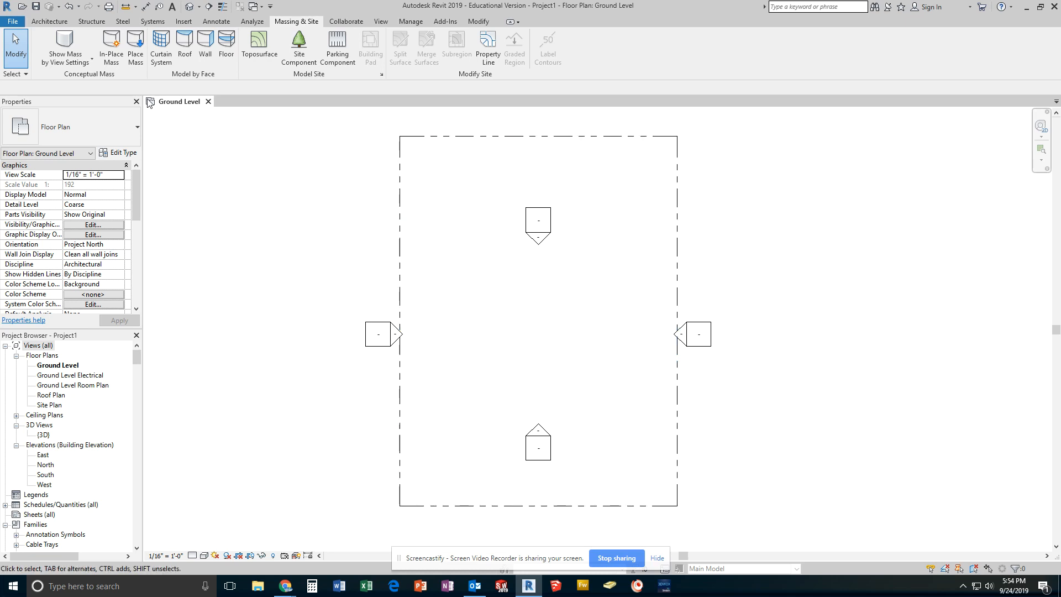
# Start a model line on the Ground Level plan with an offset of 30'.
pyautogui.click(48, 23)
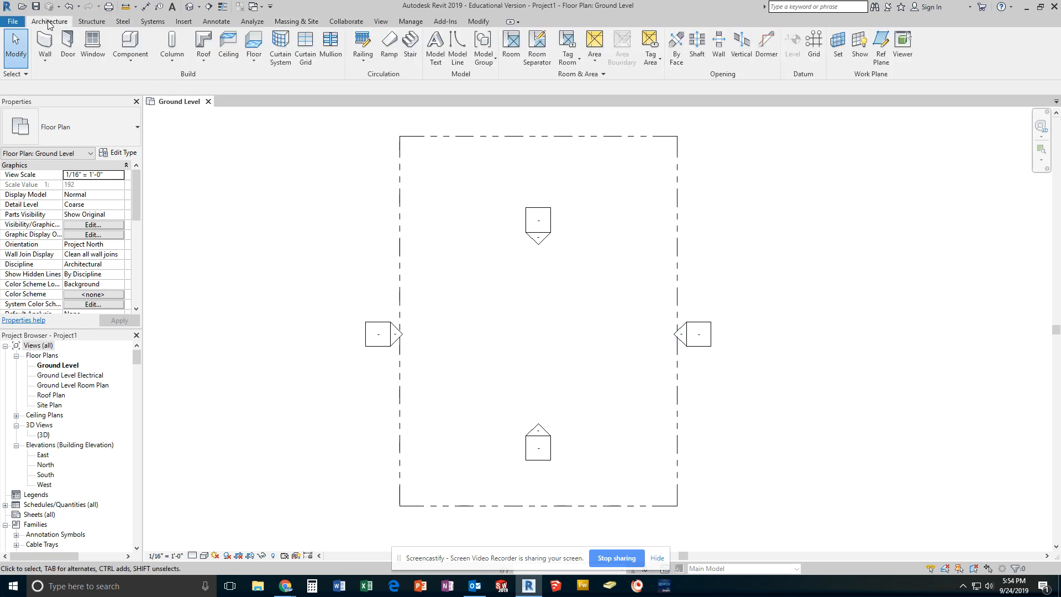
pyautogui.click(454, 55)
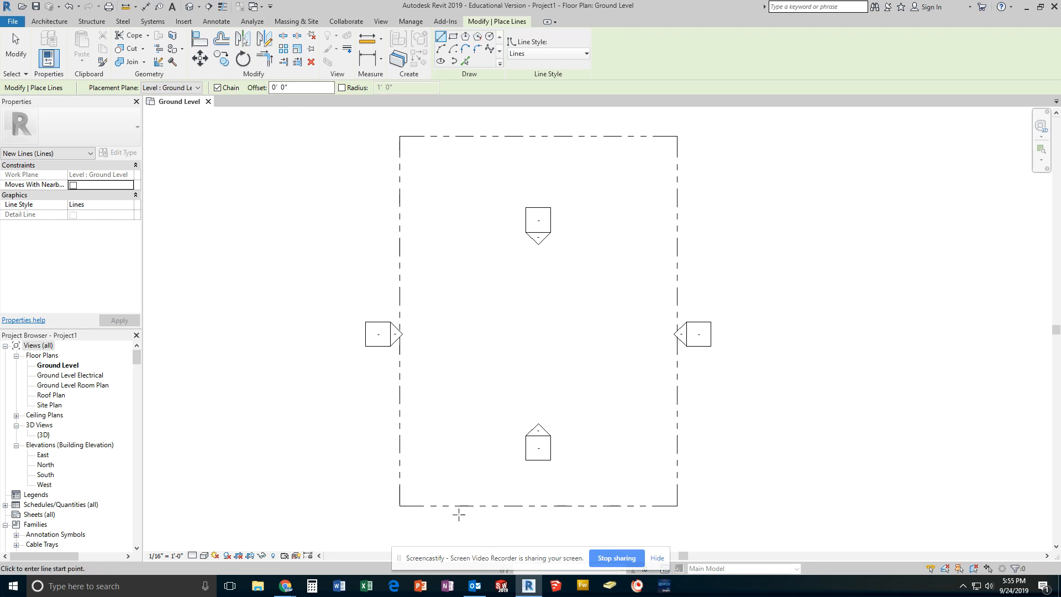
pyautogui.click(301, 88)
pyautogui.write('30')
# Try to draw the 30' offset line along the south property line, from its east corner to its west corner.
pyautogui.click(671, 502)
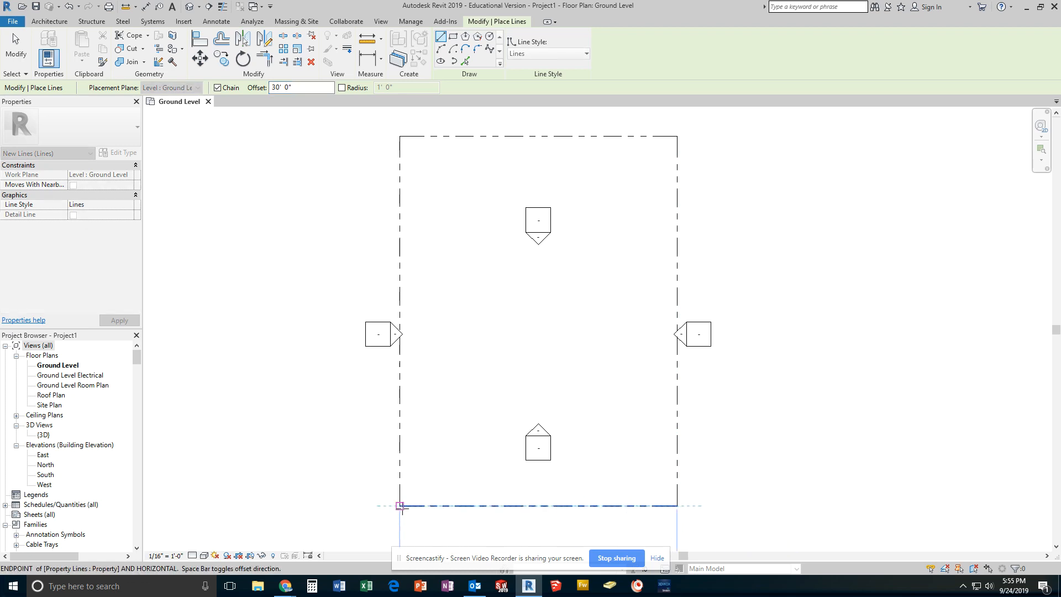
pyautogui.click(400, 506)
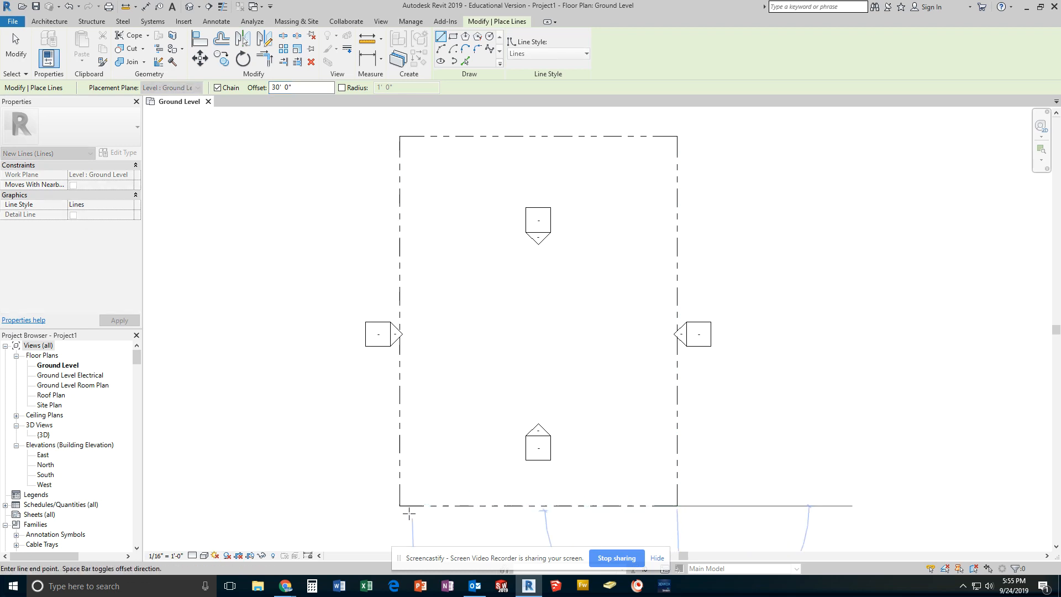
pyautogui.press('Escape')
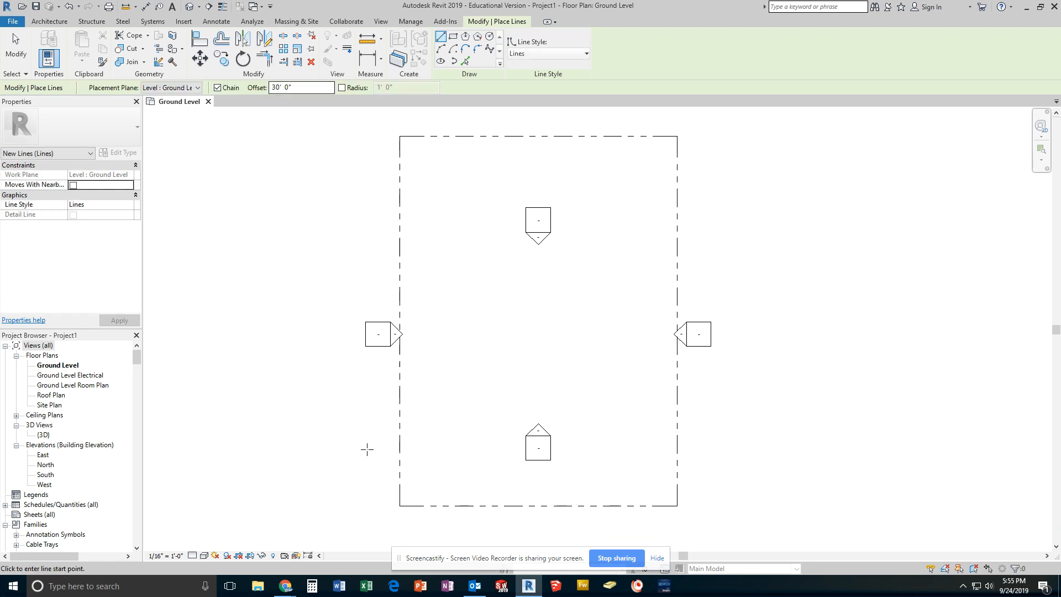
# Draw the setback line 30' inside the south property line by tracing it from its west corner to its east corner.
pyautogui.click(398, 505)
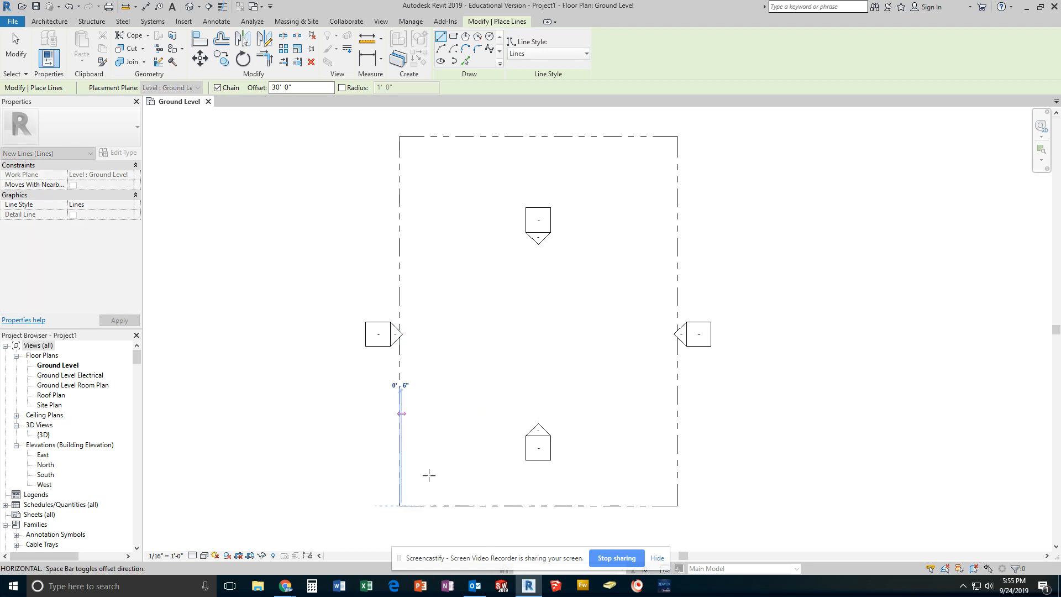
pyautogui.click(677, 505)
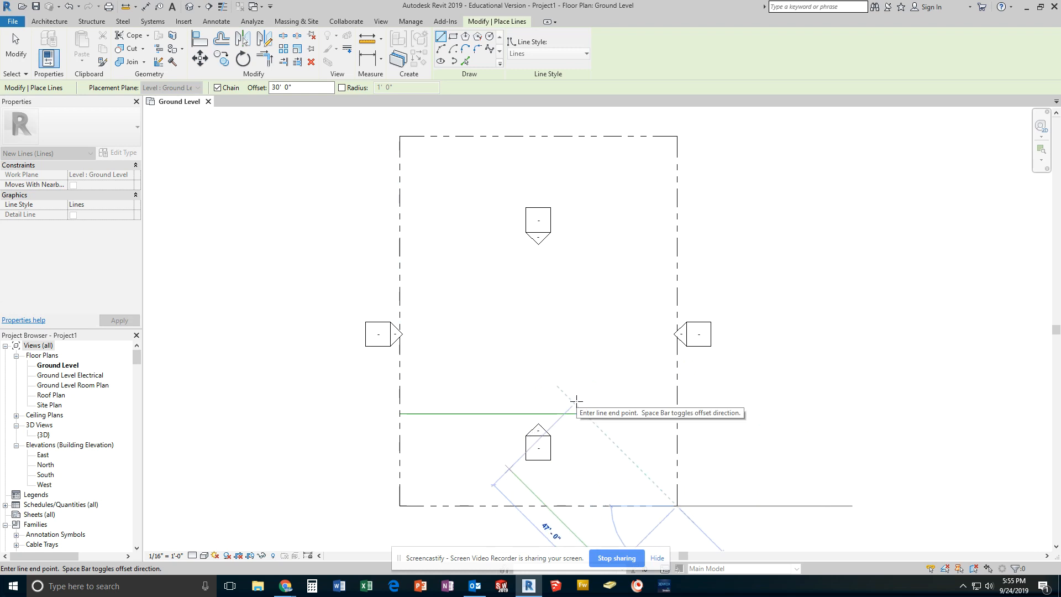
pyautogui.press('Escape')
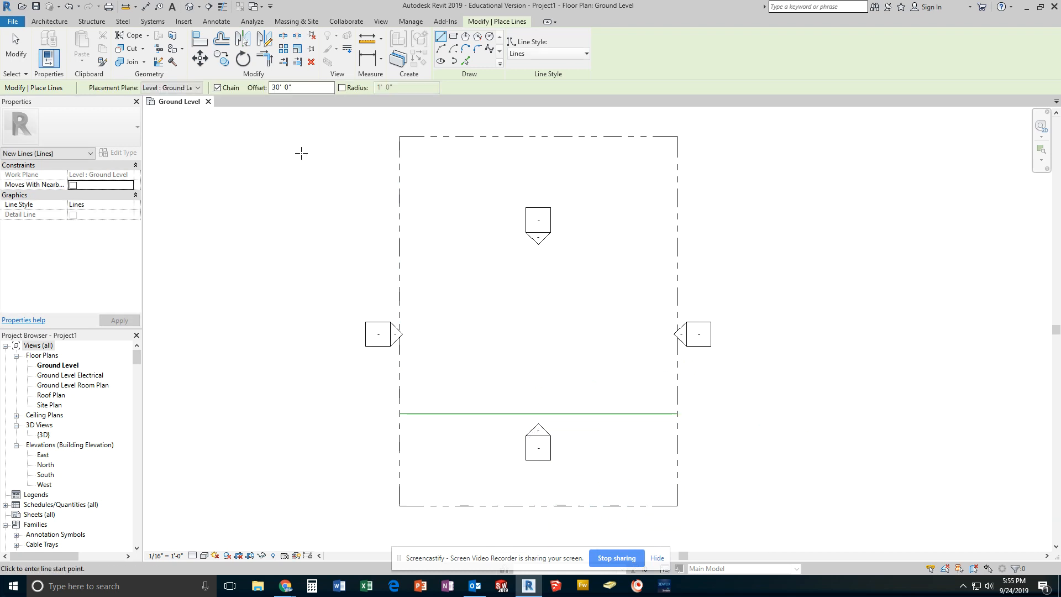
# Draw the setback line 20' inside the north property line by tracing it from its east corner to its west corner.
pyautogui.click(317, 88)
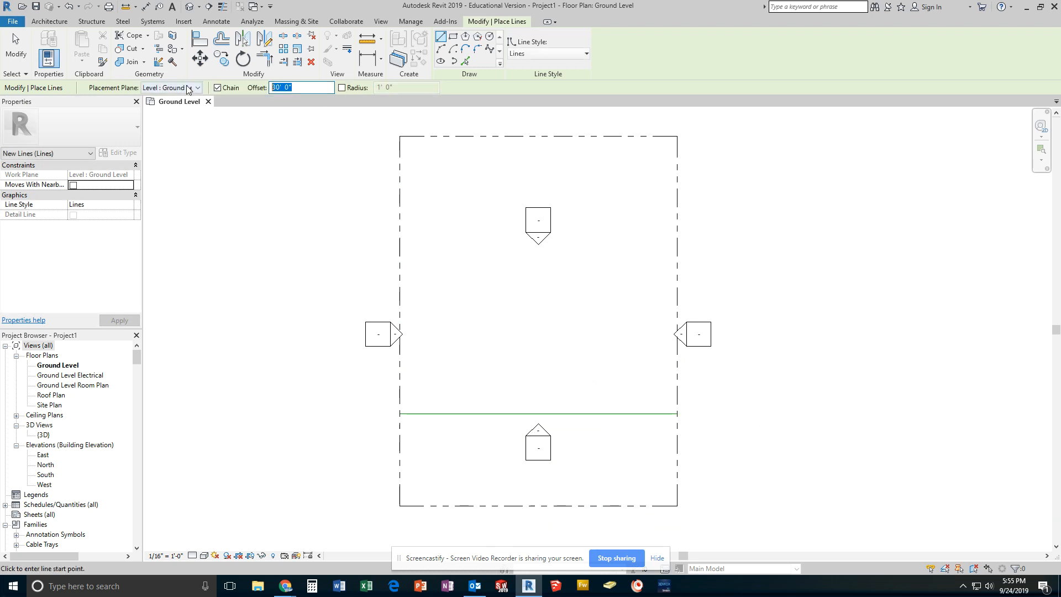
pyautogui.write('20')
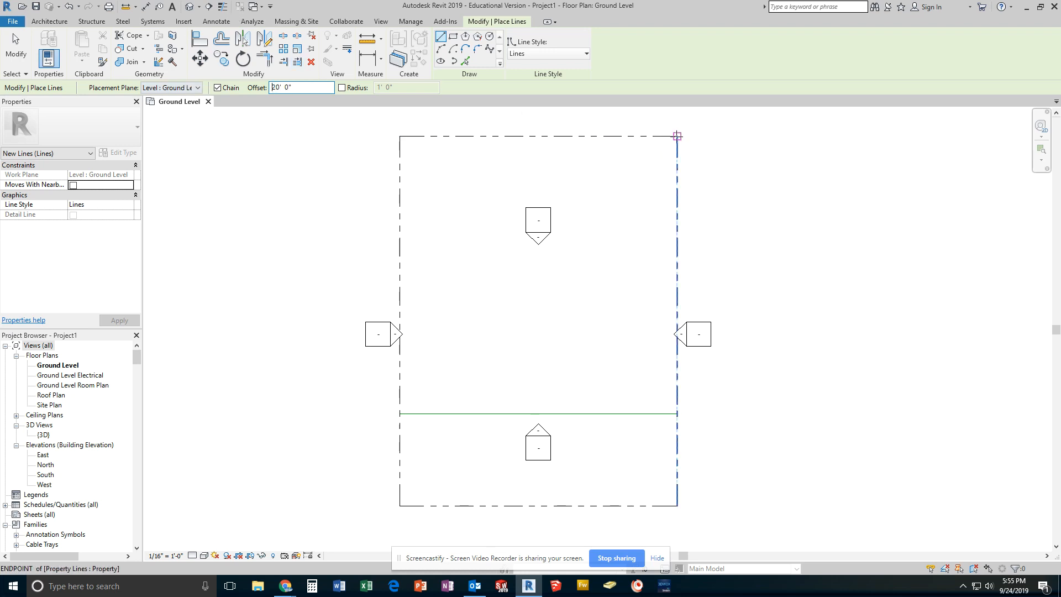
pyautogui.click(677, 136)
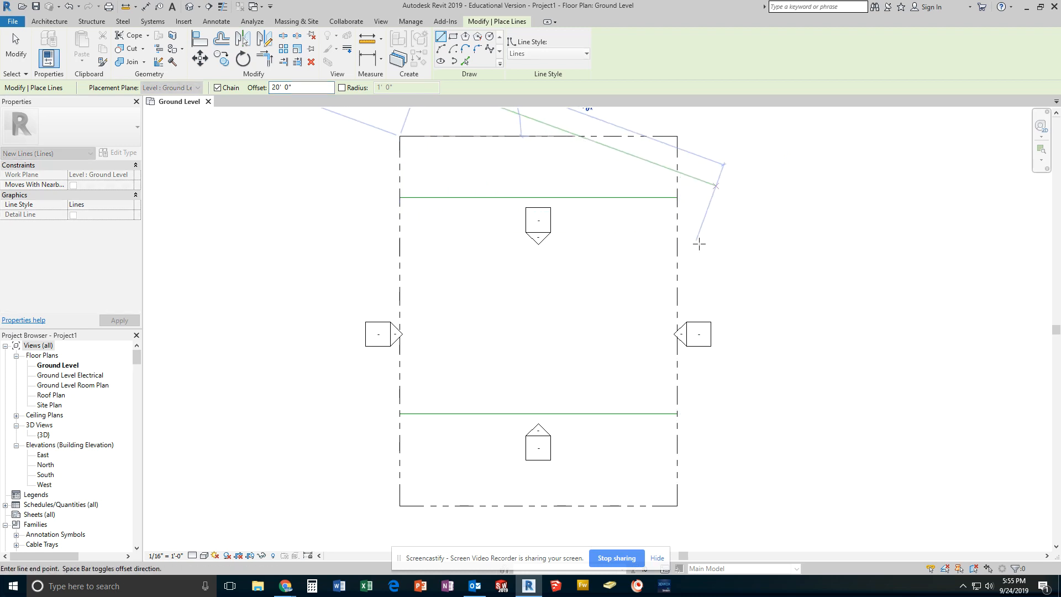
pyautogui.press('Escape')
pyautogui.press('Escape')
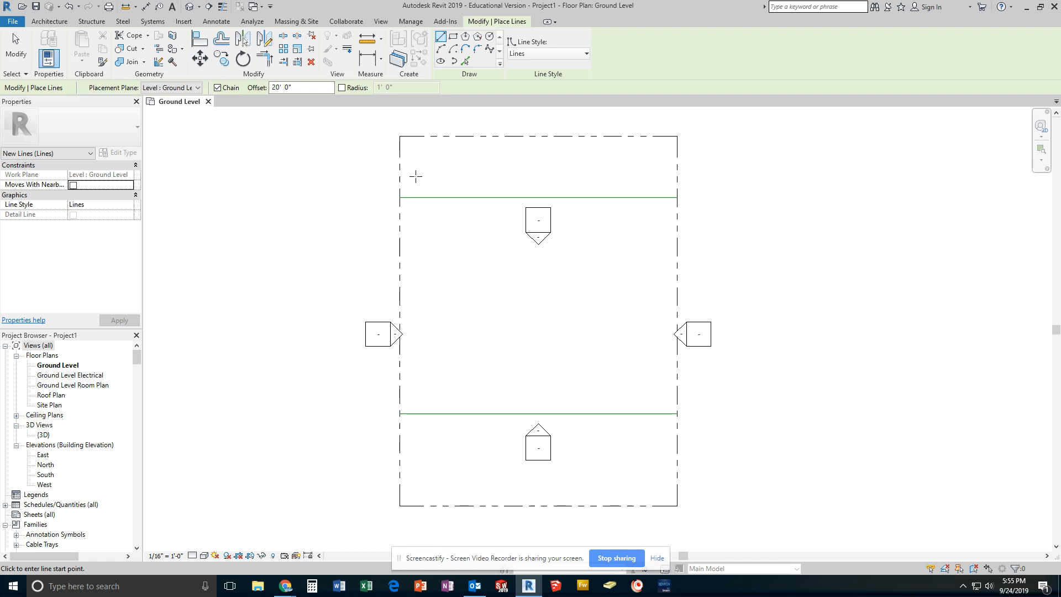
# Draw the setback line 10' inside the west property line by tracing it from its north corner to its south corner.
pyautogui.click(323, 88)
pyautogui.write('1')
pyautogui.click(400, 505)
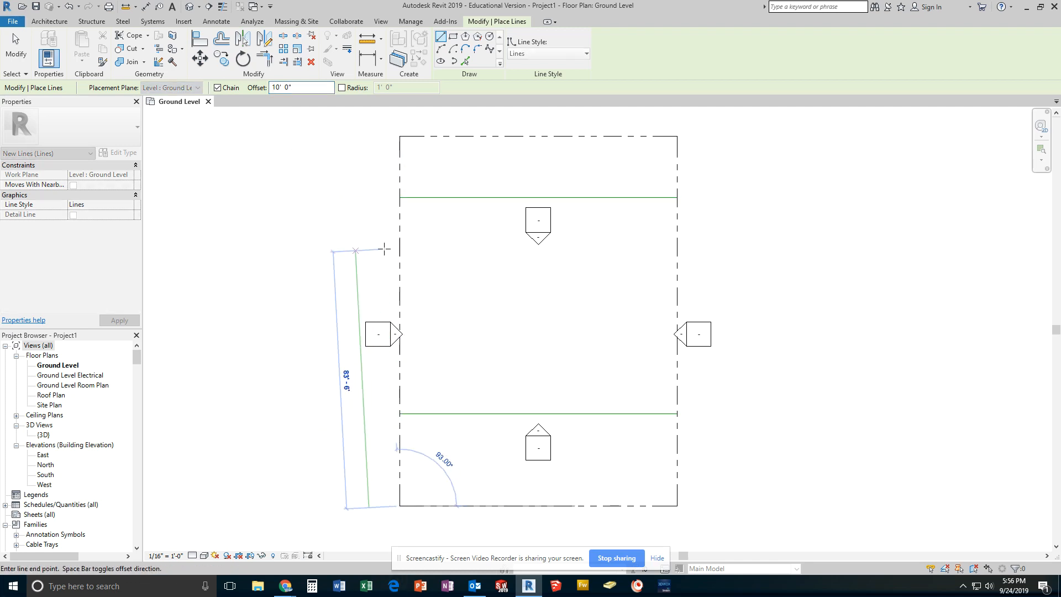
pyautogui.press('Escape')
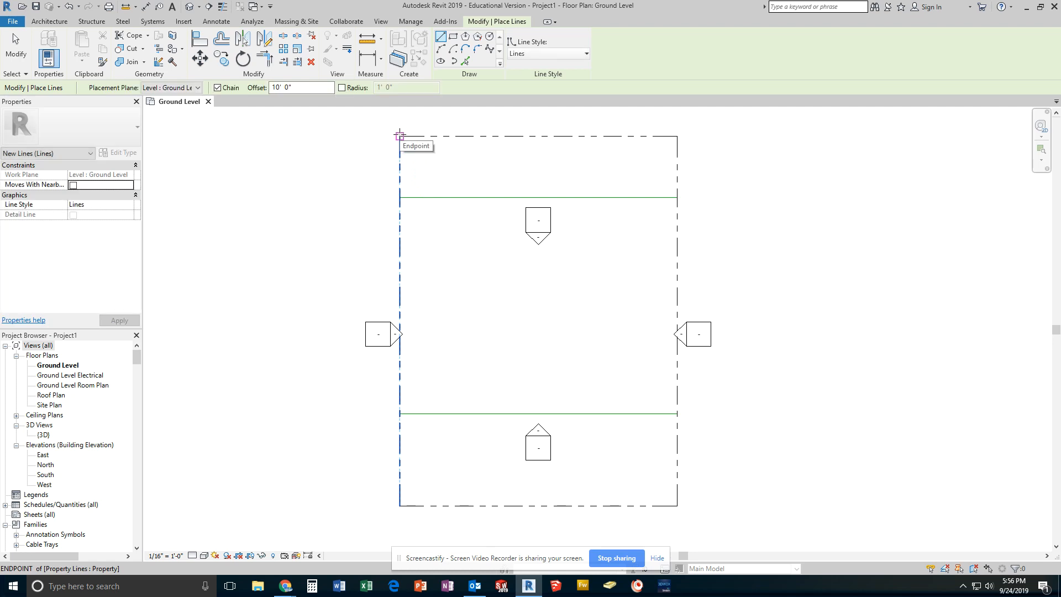
pyautogui.click(400, 136)
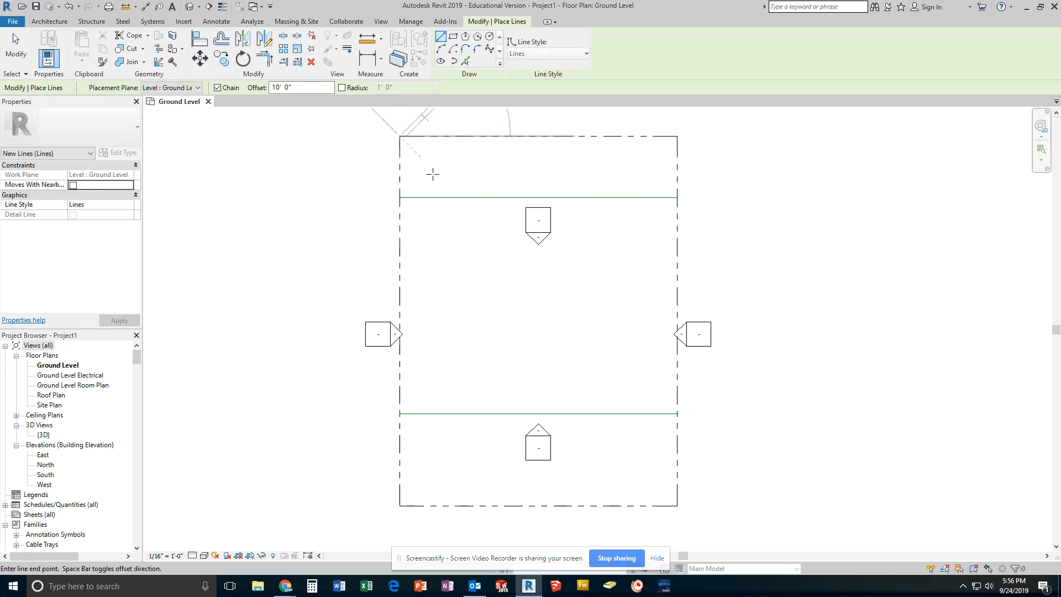
pyautogui.click(400, 505)
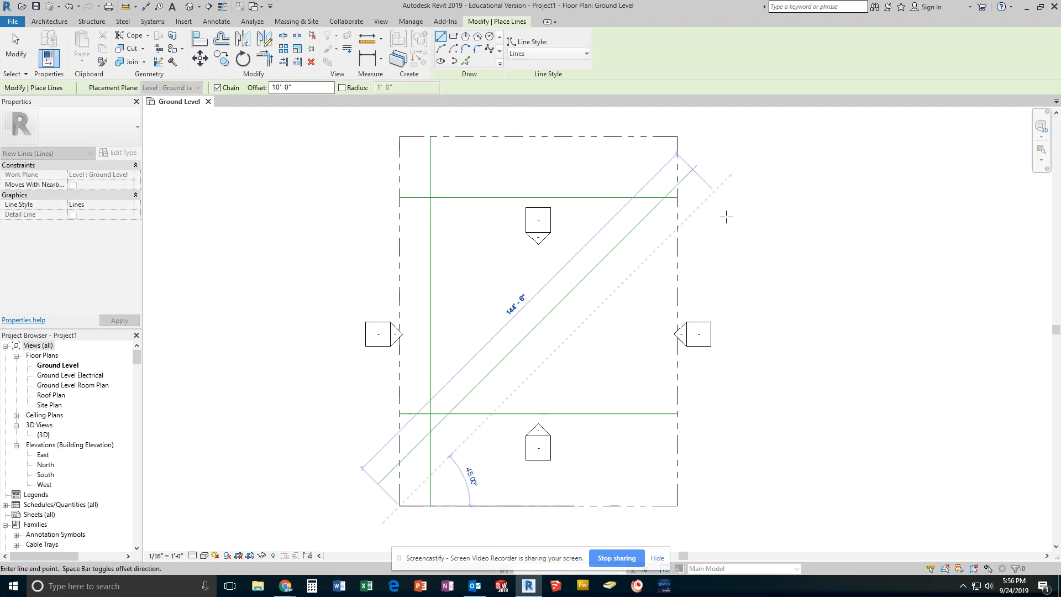
pyautogui.press('Escape')
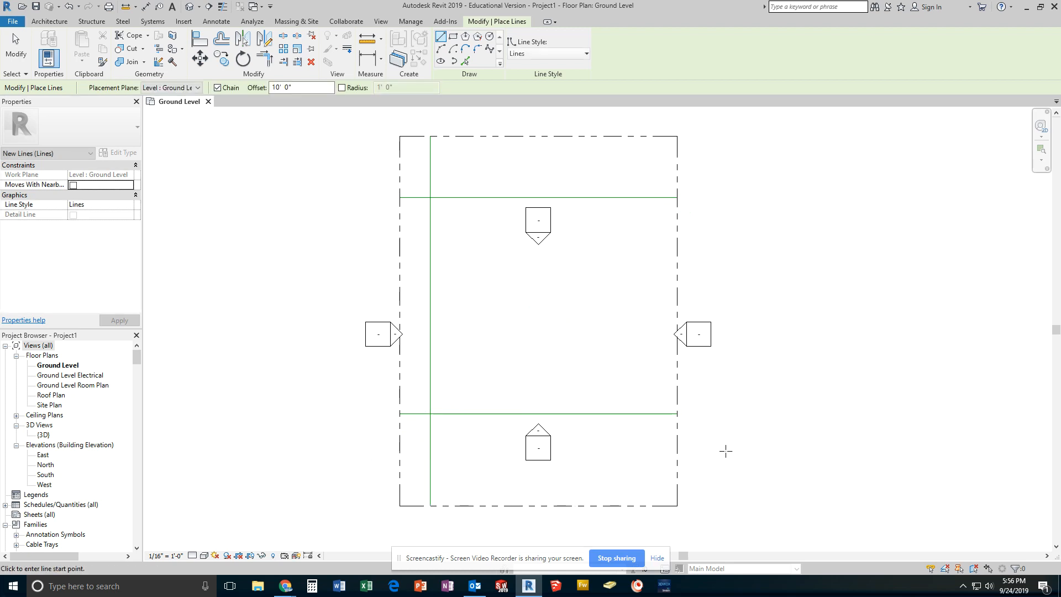
# Draw the setback line 10' inside the east property line by tracing it from its south corner to its north corner.
pyautogui.click(677, 505)
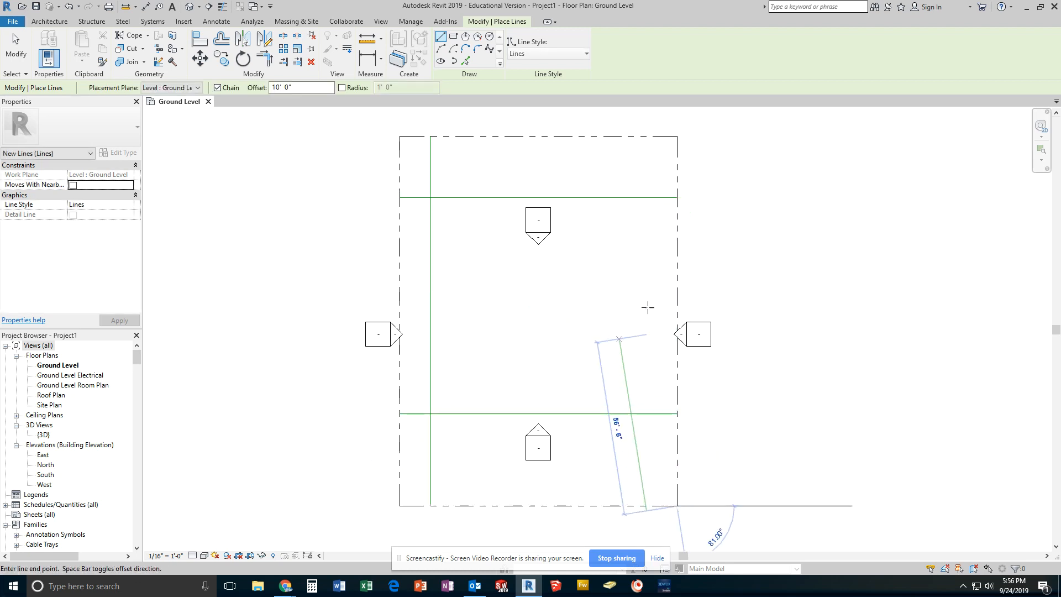
pyautogui.click(677, 135)
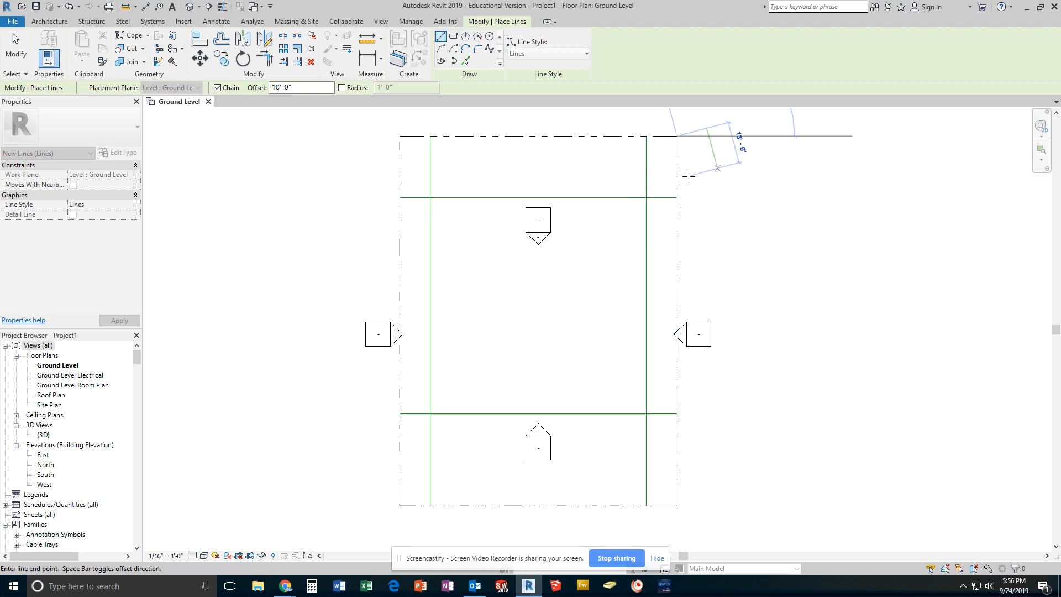
pyautogui.press('Escape')
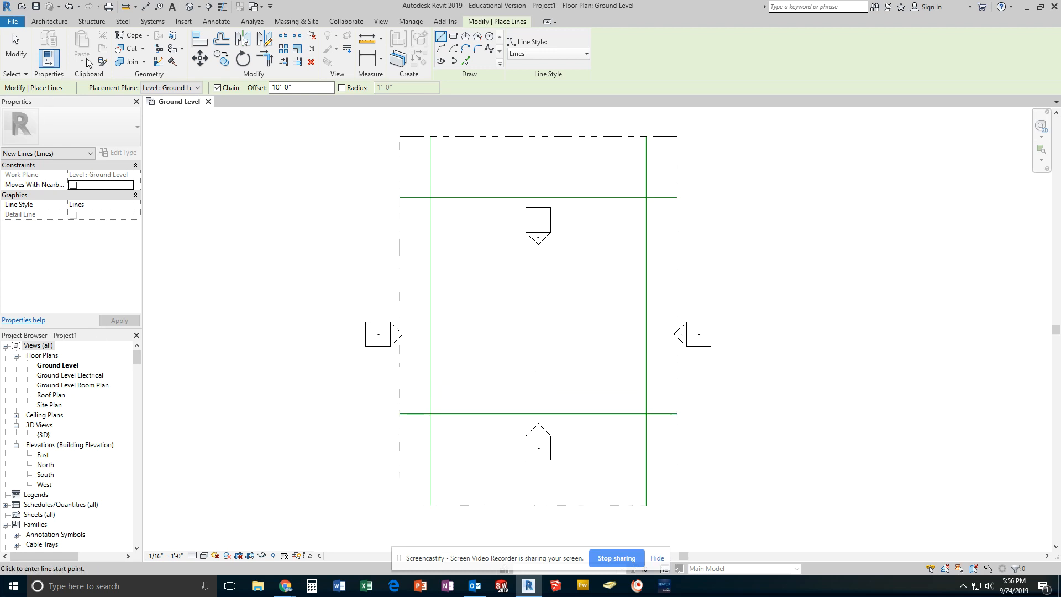
# Measure the horizontal distance between the west and east setback lines.
pyautogui.click(127, 7)
pyautogui.click(429, 236)
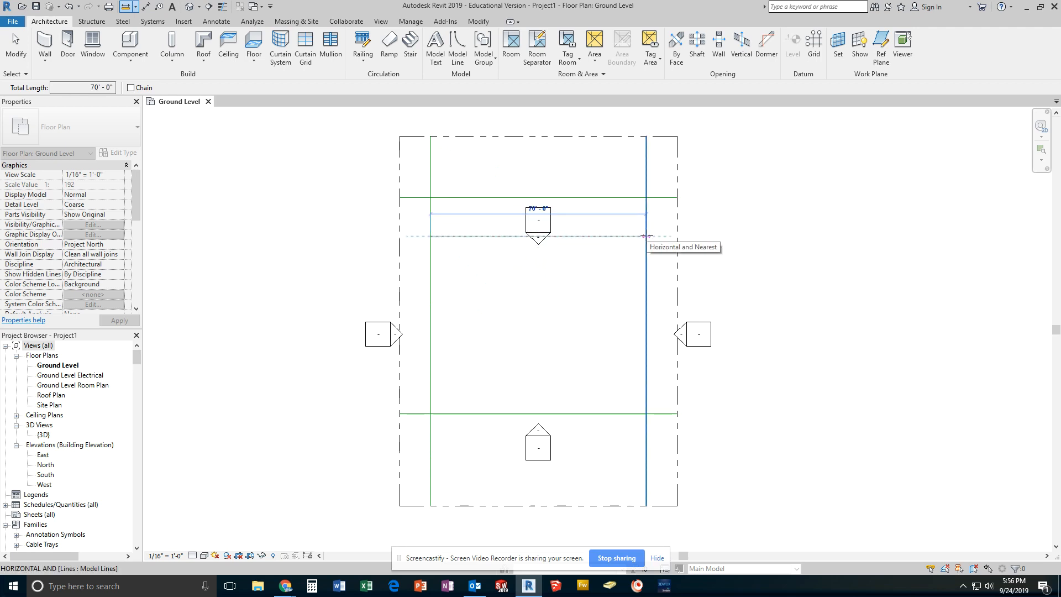
pyautogui.press('Escape')
pyautogui.press('Escape')
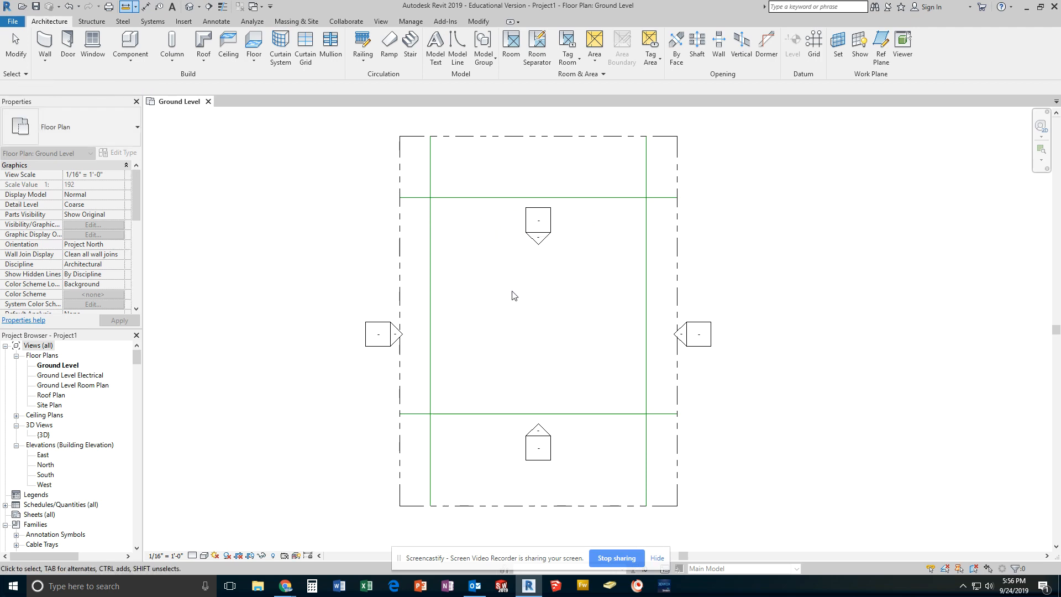
# Measure the vertical distance from the north setback line to the south setback line.
pyautogui.click(126, 6)
pyautogui.click(468, 198)
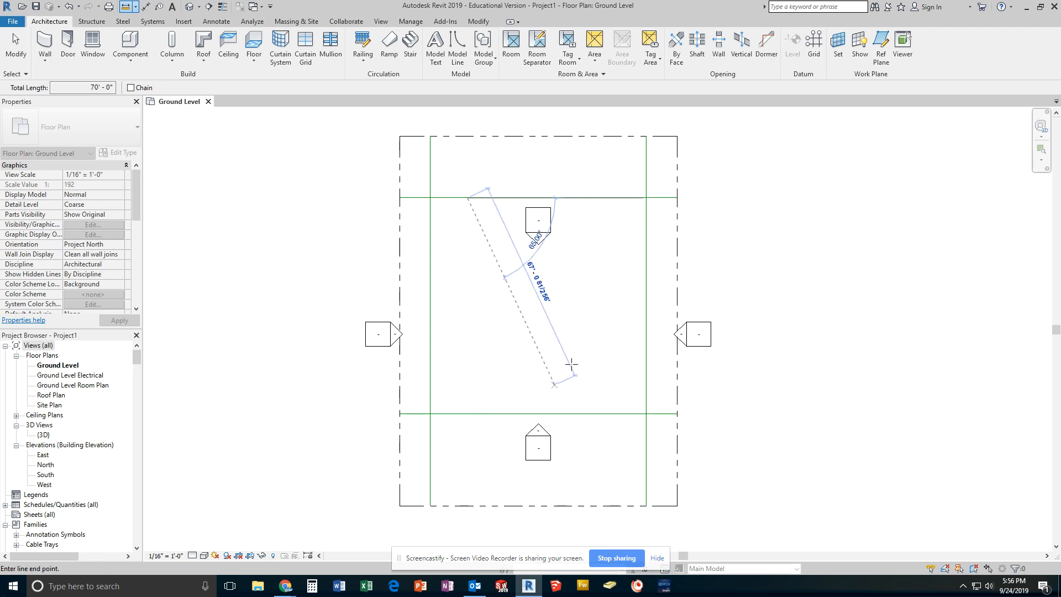
pyautogui.press('Escape')
pyautogui.press('Escape')
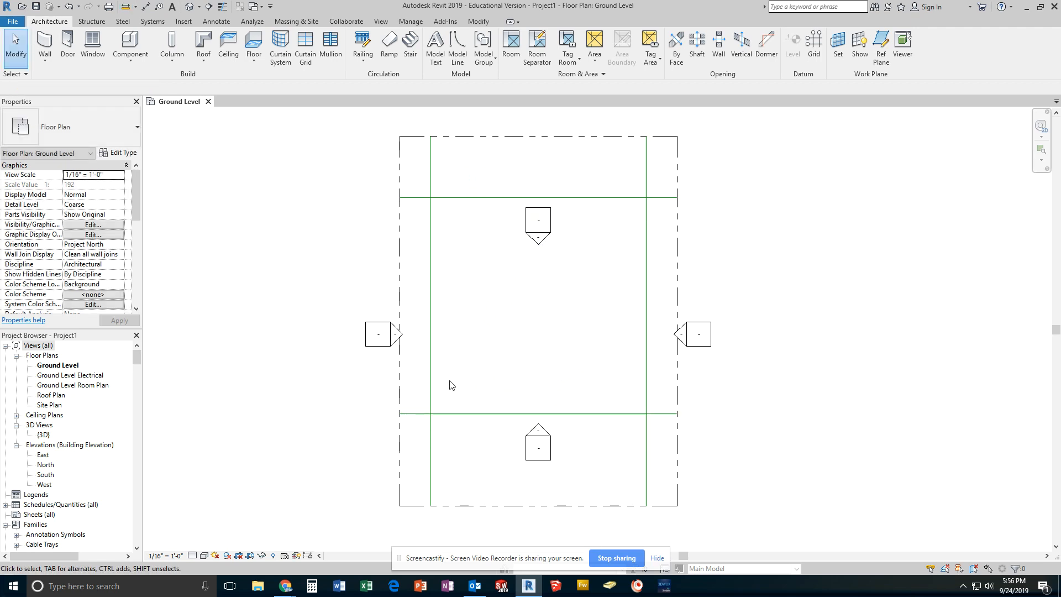